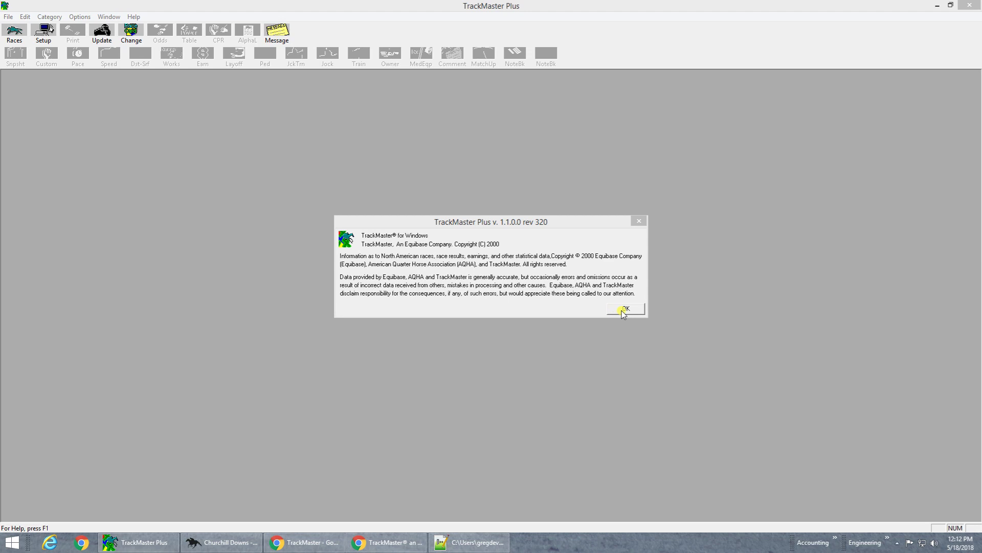
# - Close the About box and download Belmont's Today file bel0518p.exe from the Update screen's available files
pyautogui.click(623, 310)
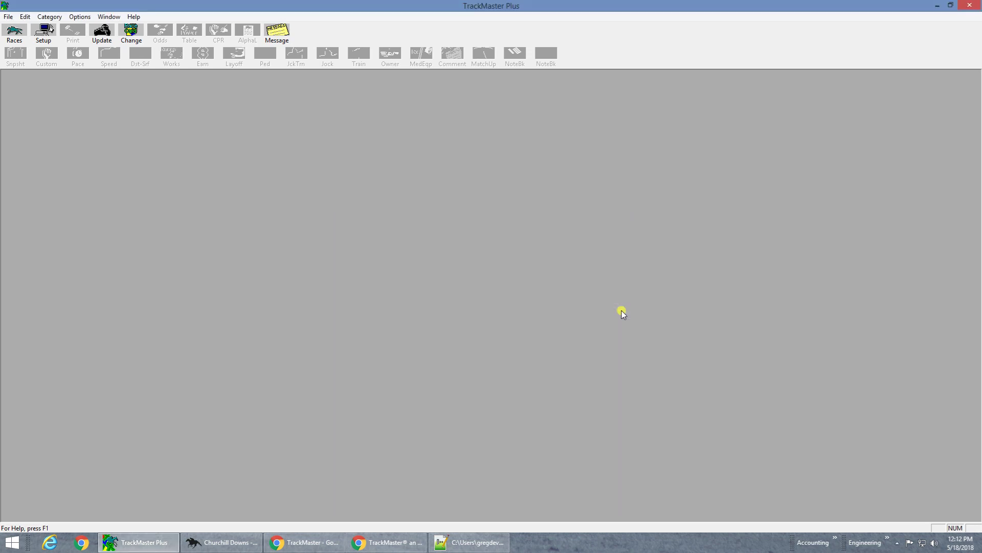
pyautogui.click(106, 41)
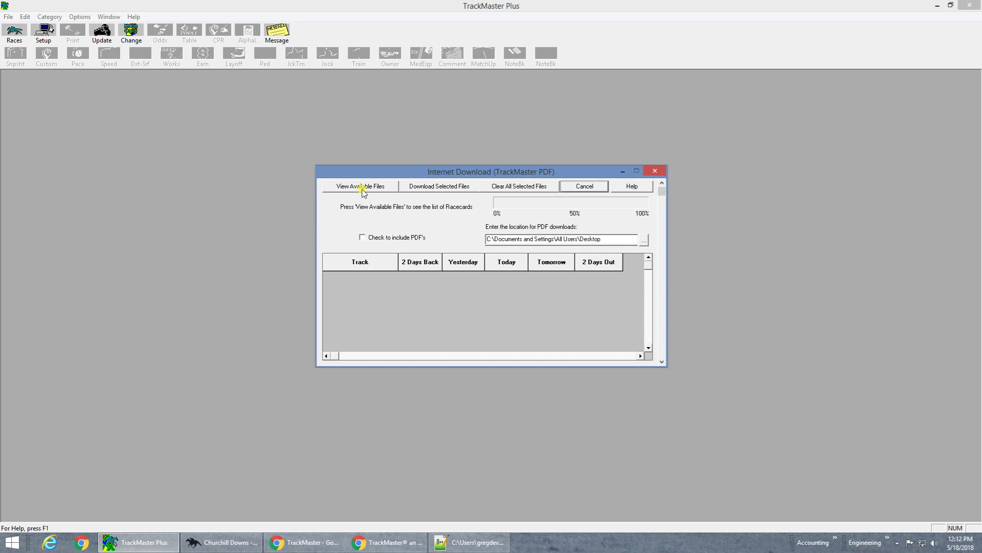
pyautogui.click(361, 189)
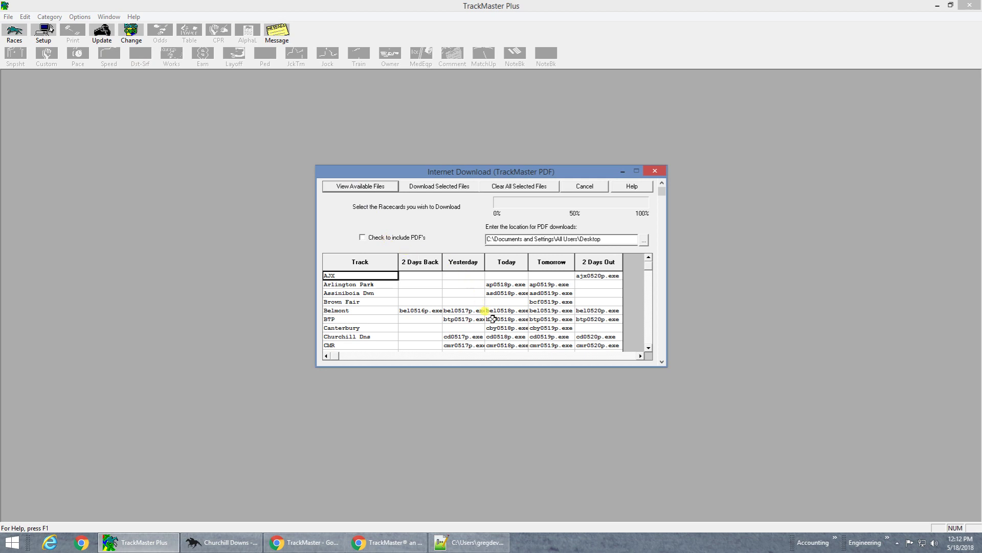
pyautogui.click(508, 311)
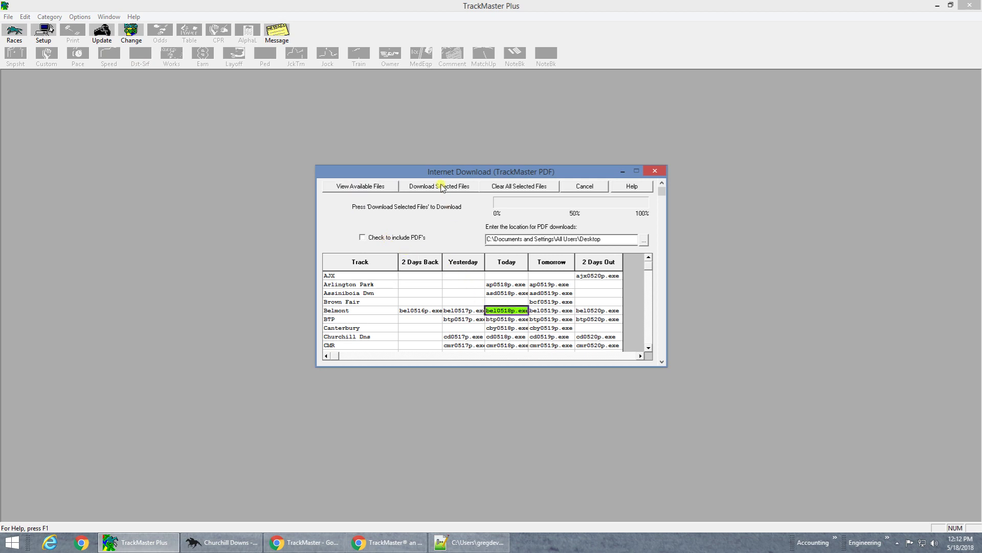
pyautogui.click(442, 186)
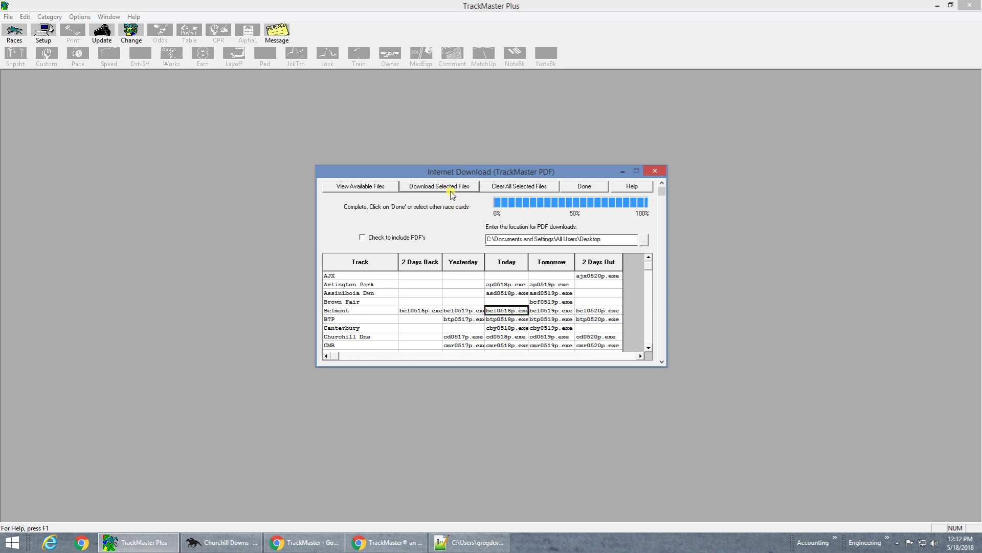
pyautogui.click(567, 187)
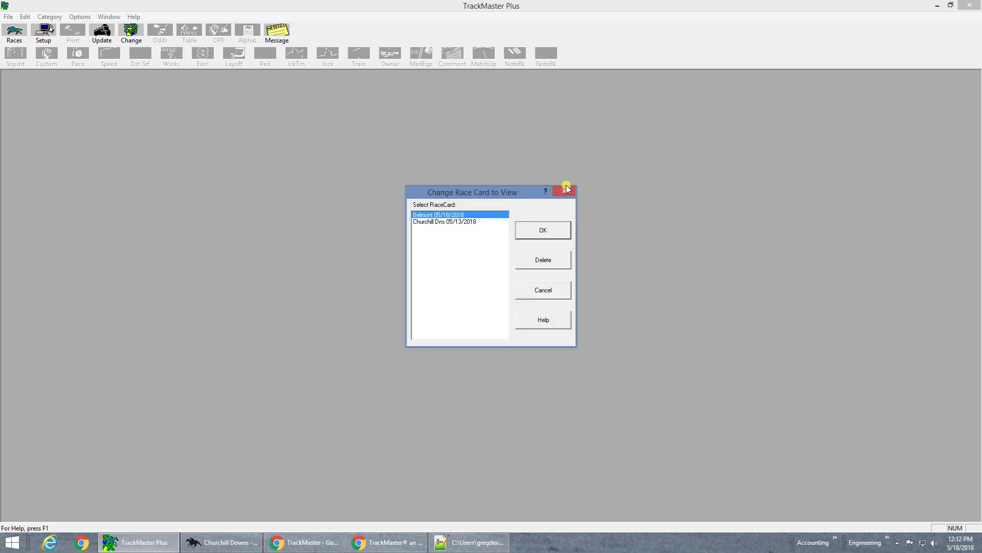
# - Open the Belmont 05/18/2018 race card, then switch to the TrackMaster Plus Pro Churchill Downs window
pyautogui.click(542, 229)
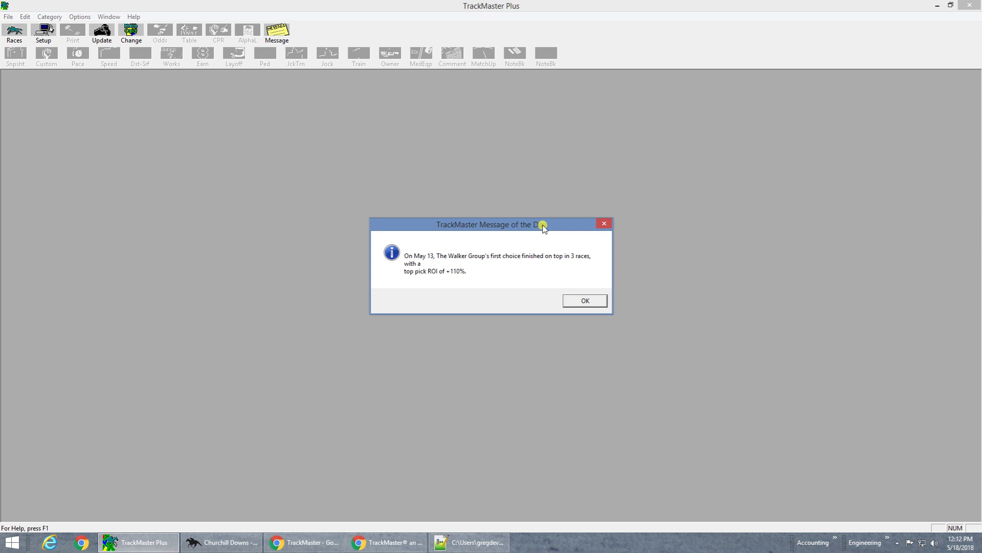
pyautogui.click(587, 301)
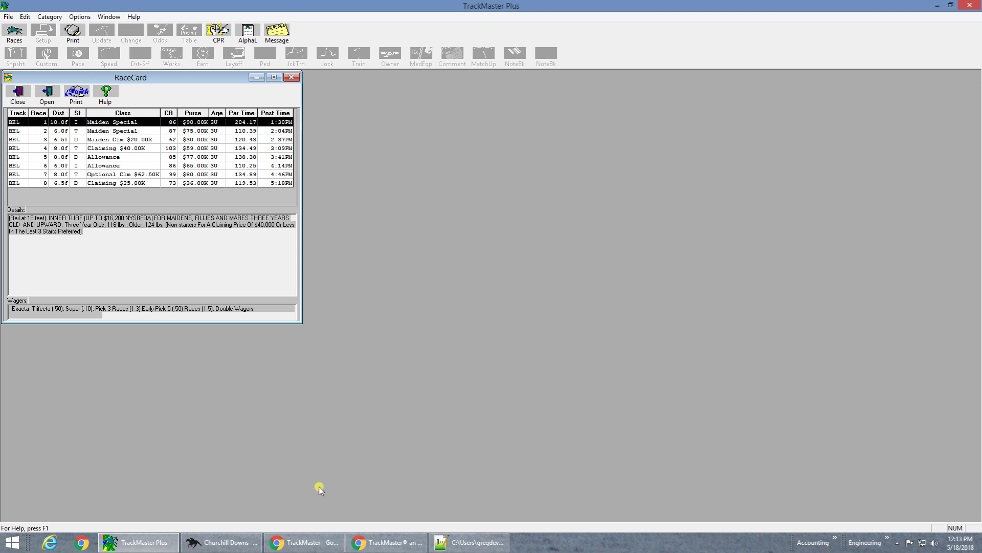
pyautogui.click(239, 543)
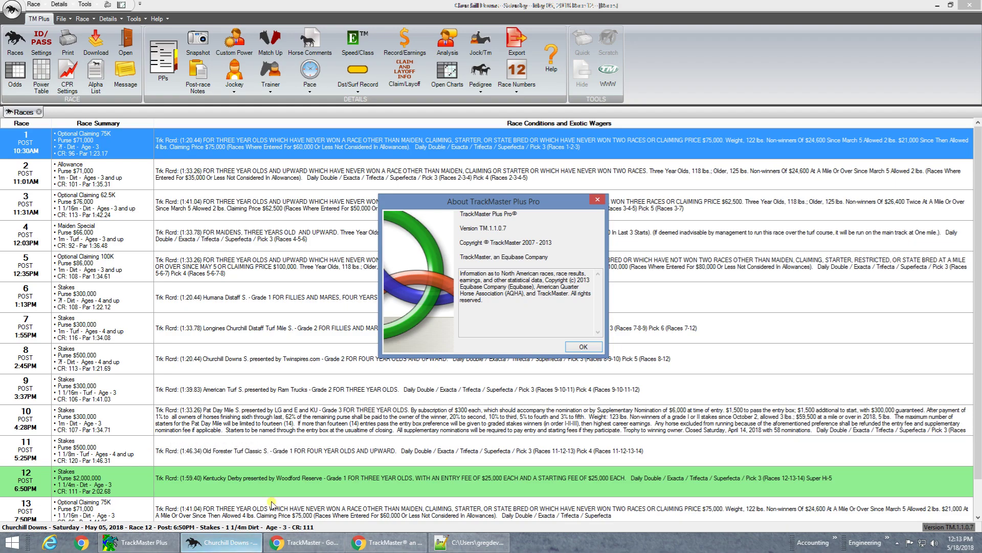
# - Close About and download the Belmont Park 5/19/2018 race card, declining additional cards
pyautogui.click(574, 347)
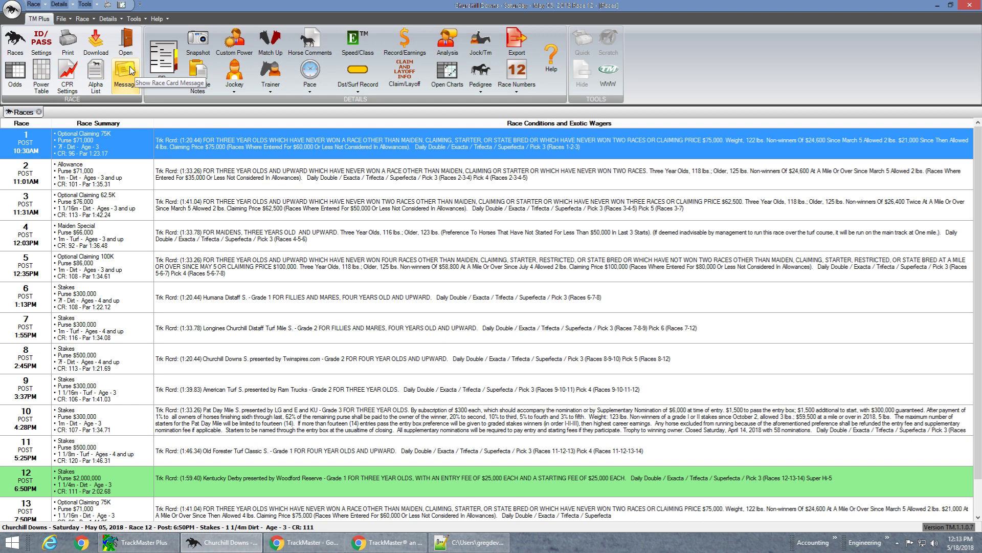
pyautogui.click(96, 51)
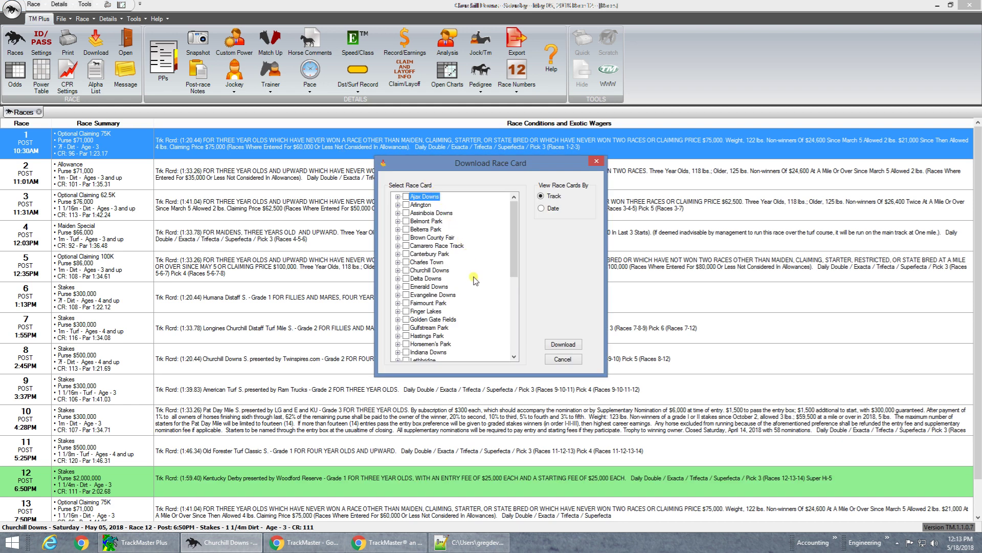
pyautogui.click(398, 221)
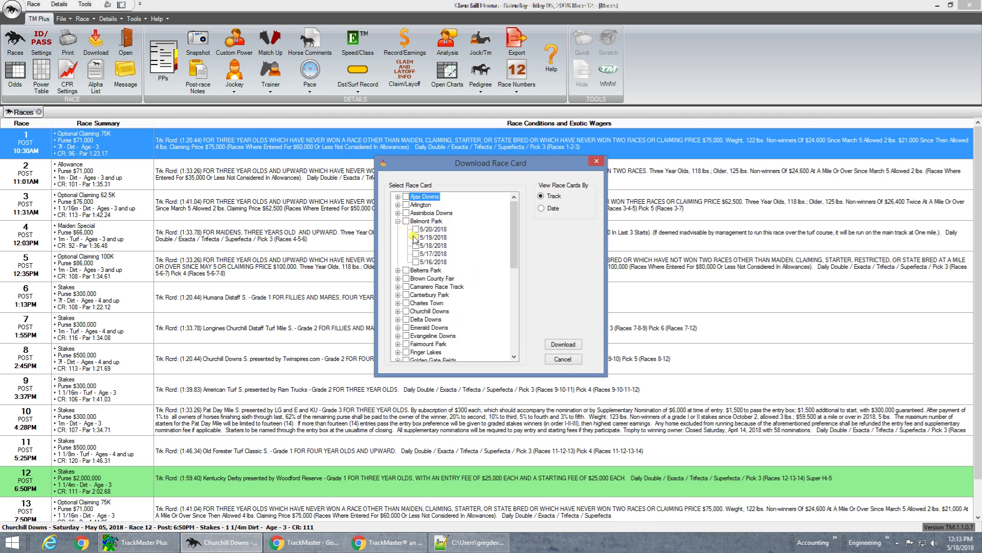
pyautogui.click(416, 238)
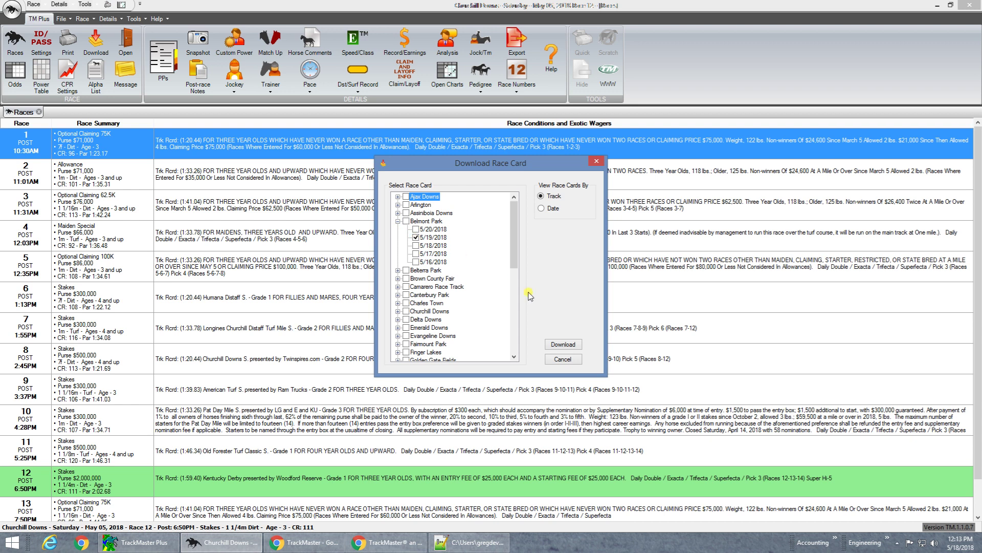
pyautogui.click(564, 345)
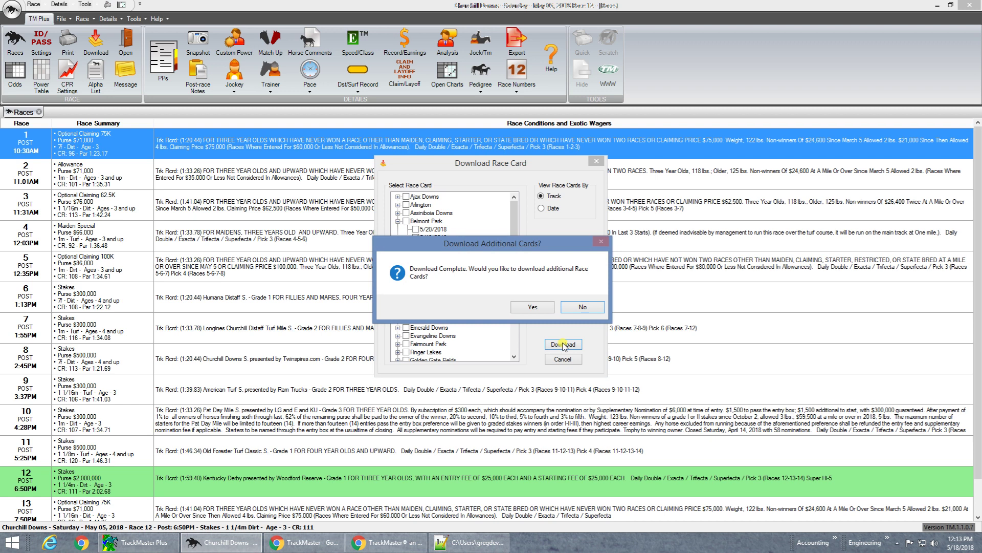
pyautogui.click(583, 308)
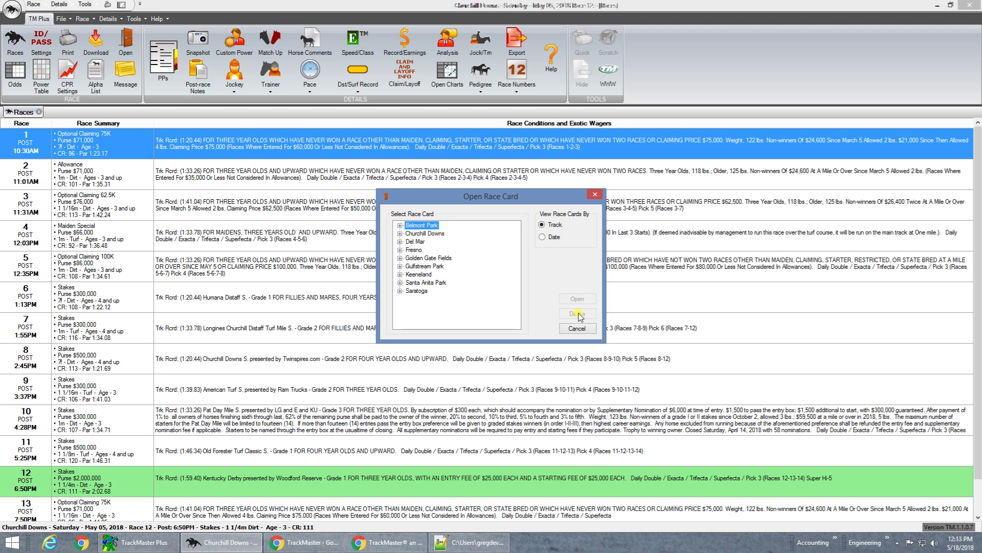
pyautogui.moveTo(392, 547)
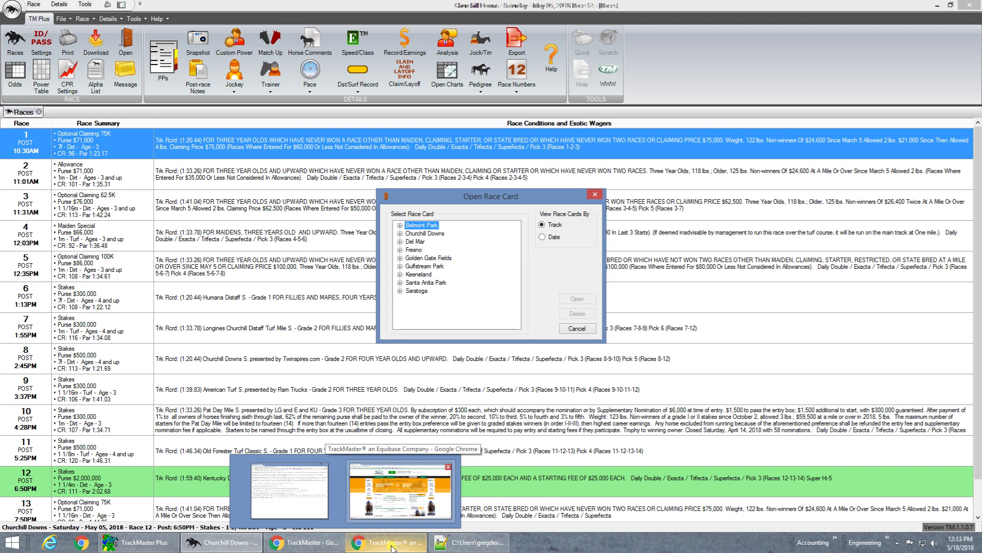
# - In Chrome on trackmaster.com, go to Thoroughbred Racing > TrackMaster Plus product page
pyautogui.click(393, 546)
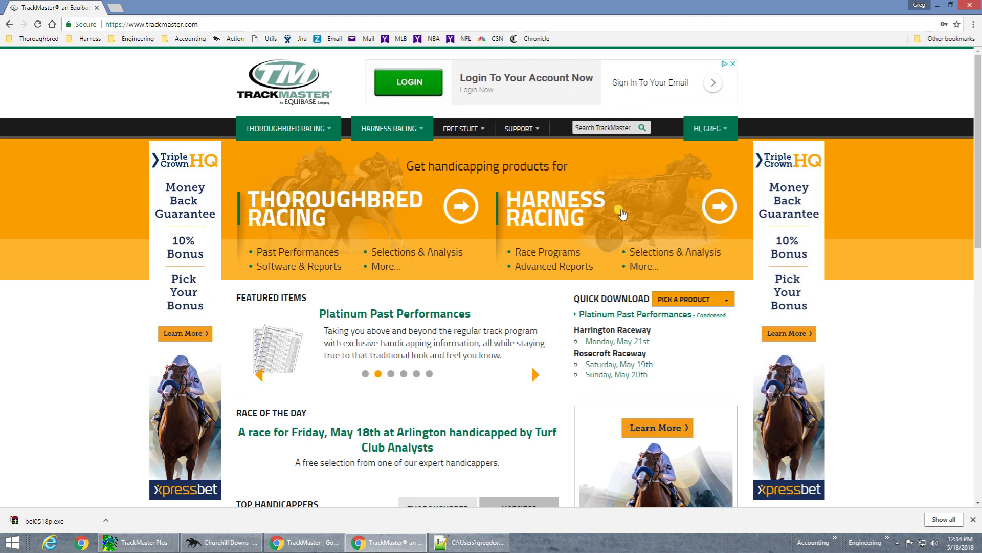
pyautogui.click(726, 131)
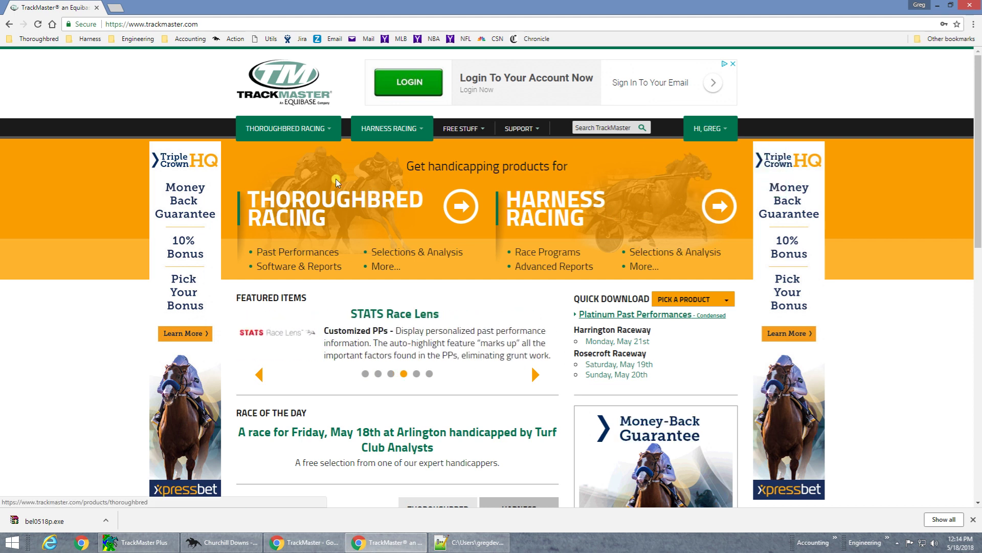
pyautogui.moveTo(310, 154)
pyautogui.moveTo(306, 231)
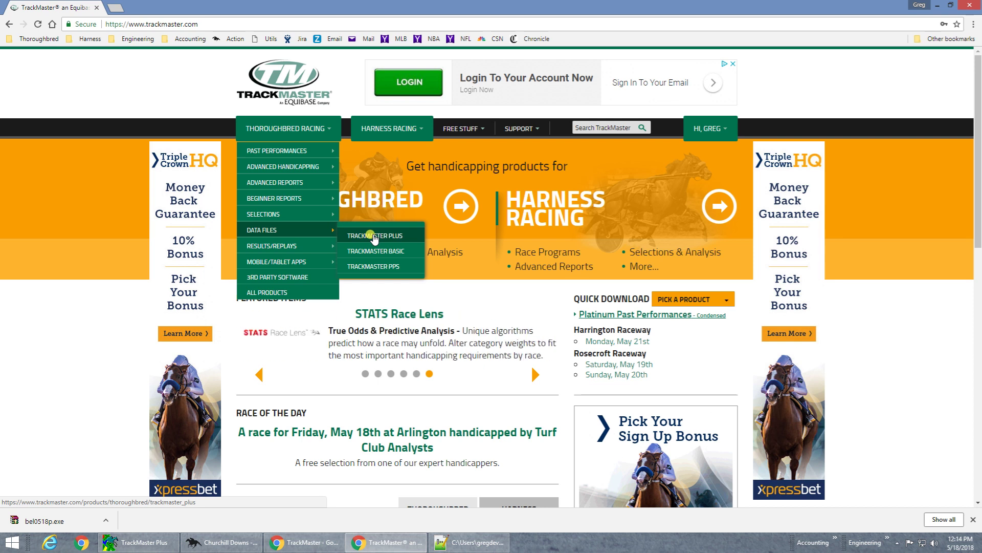
pyautogui.click(374, 236)
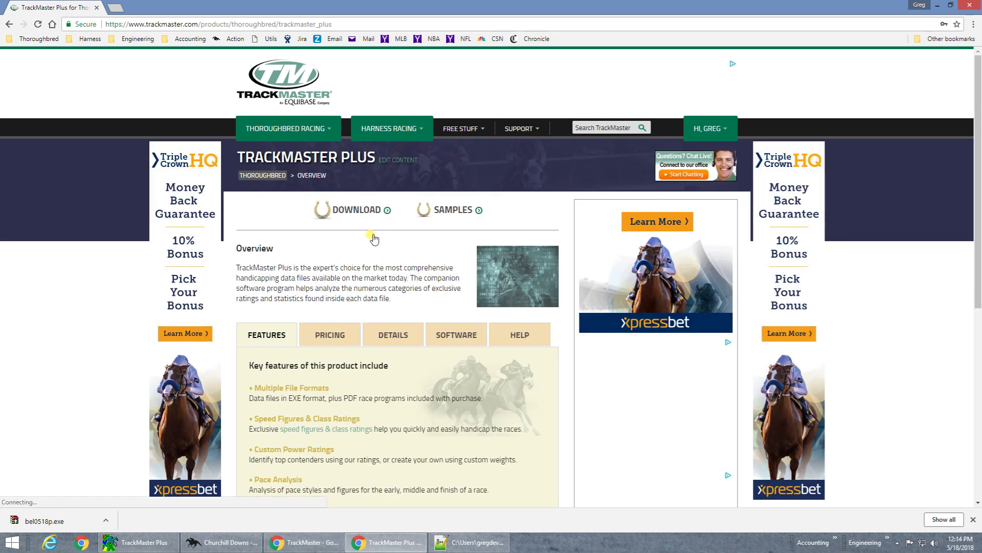
pyautogui.click(358, 210)
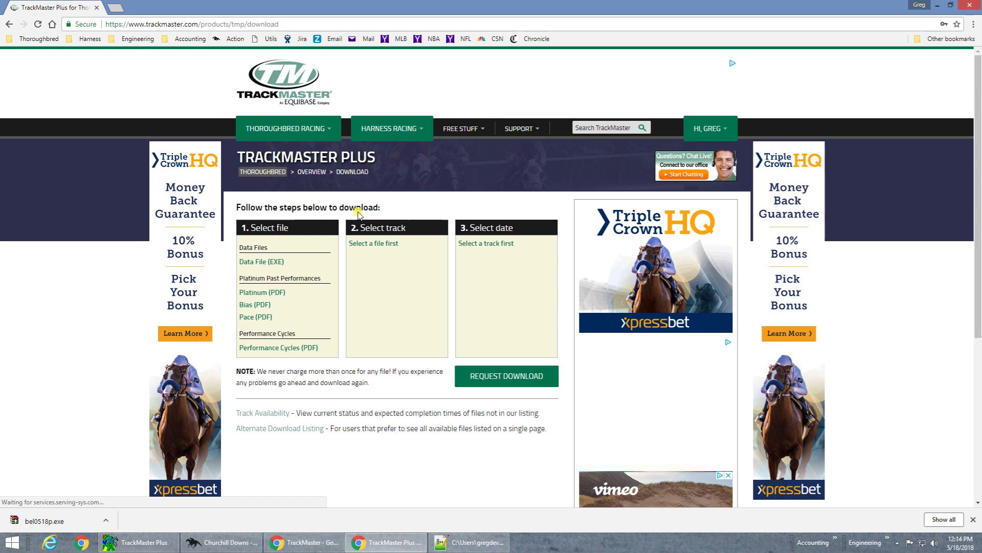
# - Request the Data File (EXE) for Belmont Park, Saturday May 19th, and right-click its download link
pyautogui.click(265, 263)
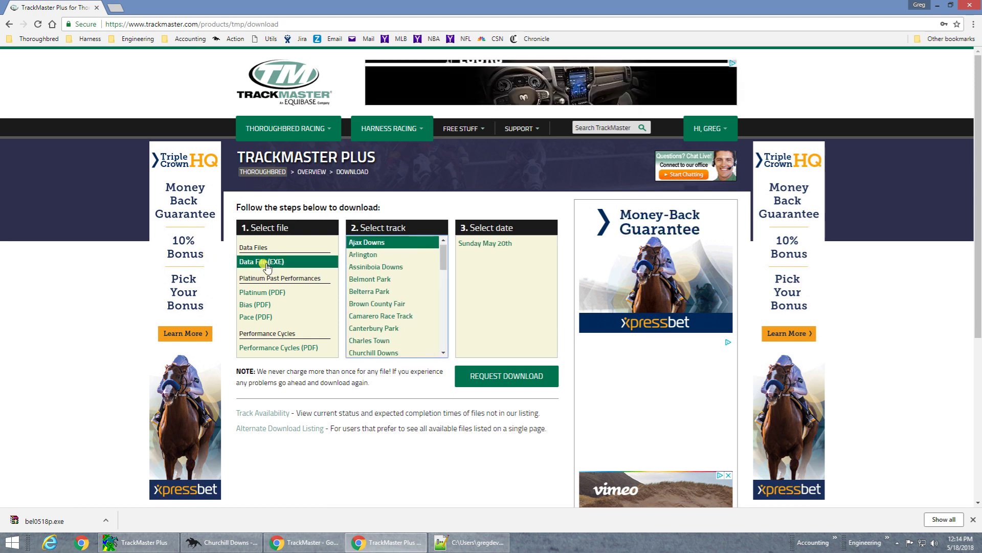
pyautogui.click(368, 279)
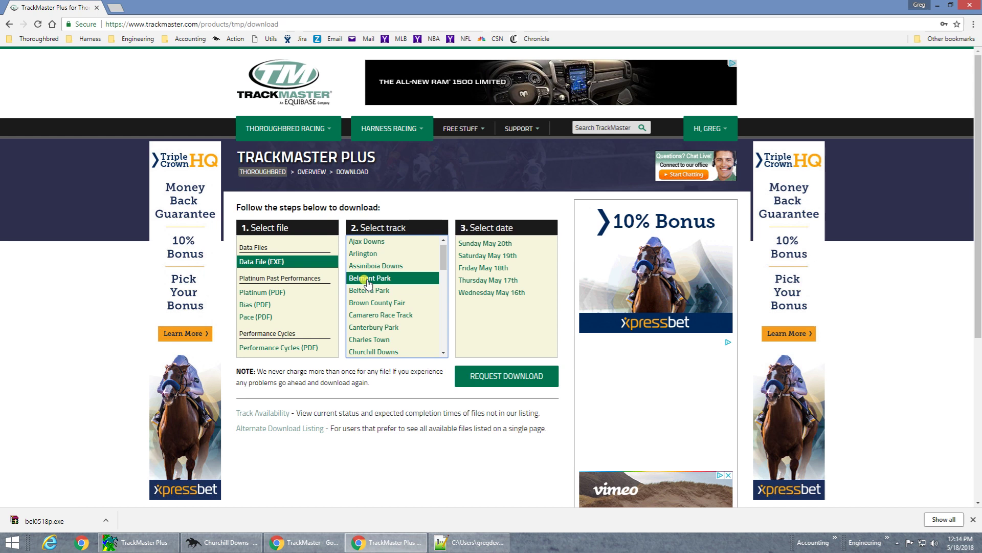
pyautogui.click(488, 256)
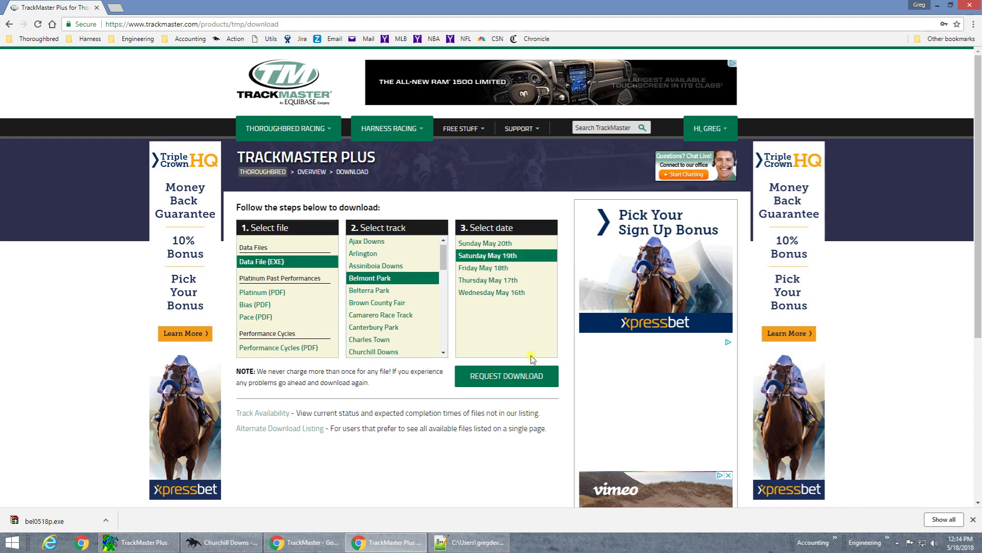
pyautogui.click(507, 382)
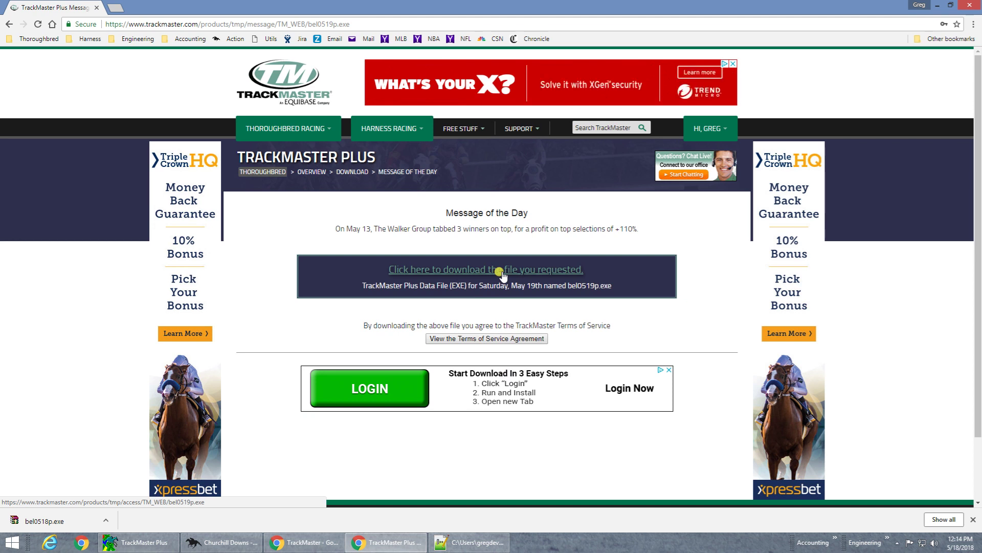
pyautogui.rightClick(501, 275)
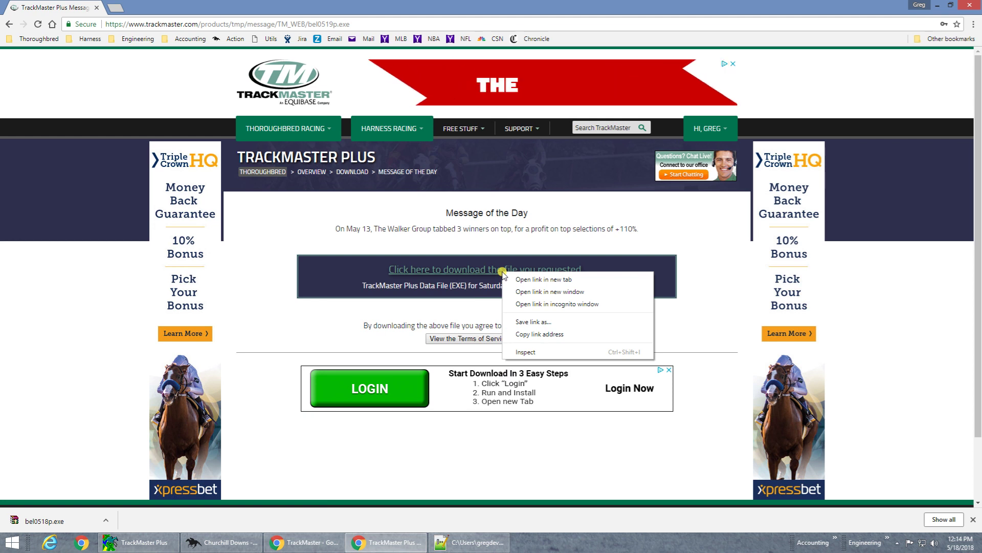
# - Choose Save link as... for the bel0519p.exe download link
pyautogui.click(546, 323)
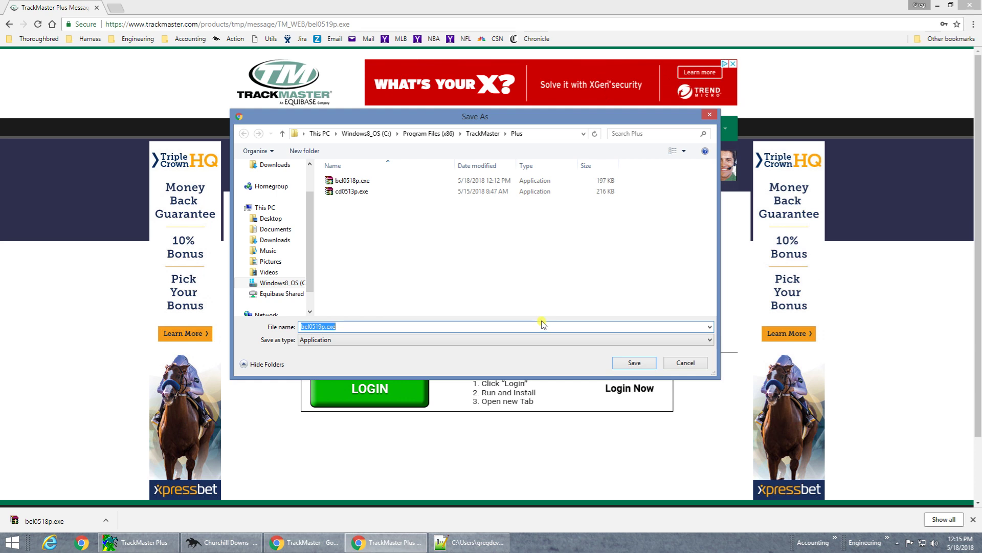
# - Save bel0519p.exe into C:\Program Files (x86)\TrackMaster\Plus, then return to TrackMaster Plus
pyautogui.click(271, 210)
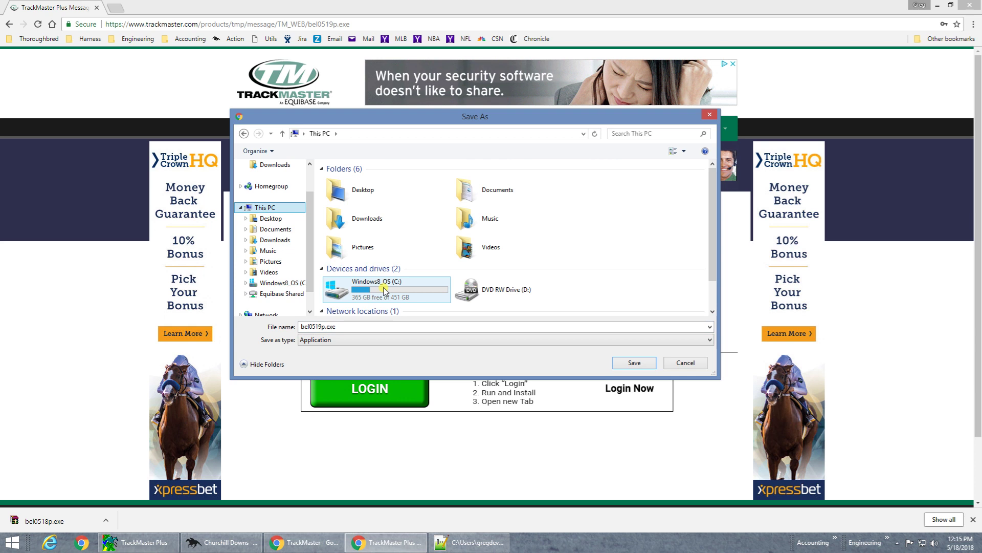
pyautogui.doubleClick(385, 290)
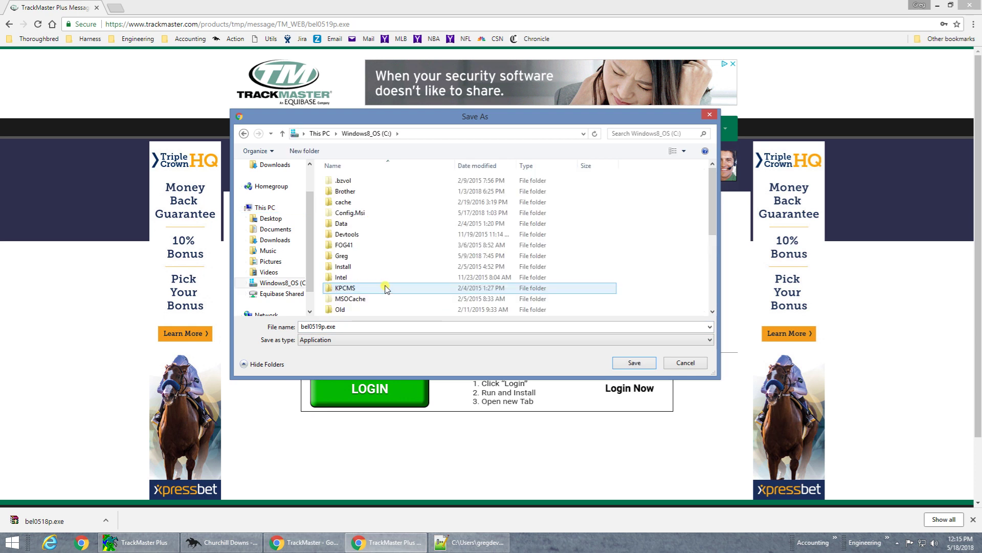
pyautogui.scroll(-4, 385, 288)
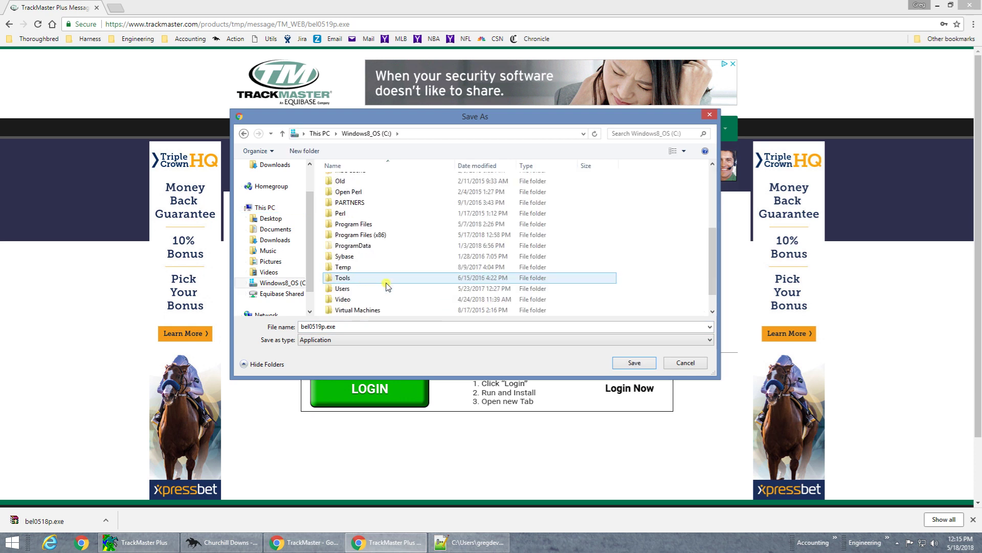
pyautogui.doubleClick(357, 234)
pyautogui.scroll(-15, 358, 237)
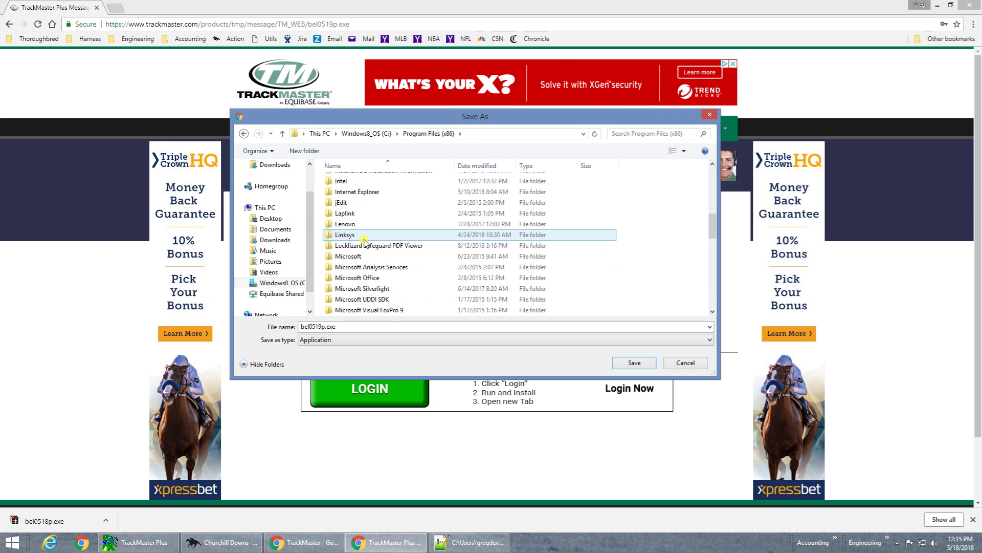
pyautogui.doubleClick(358, 256)
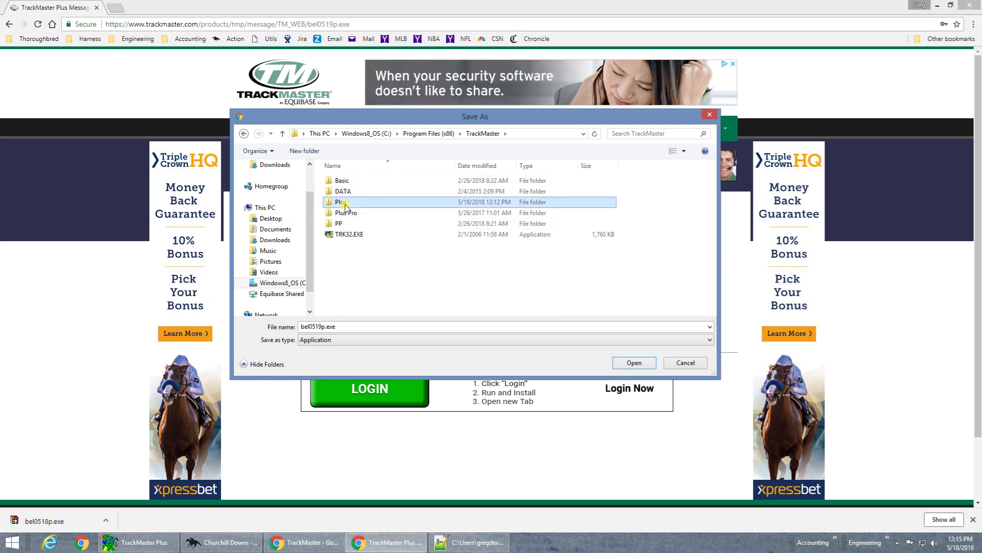
pyautogui.doubleClick(341, 202)
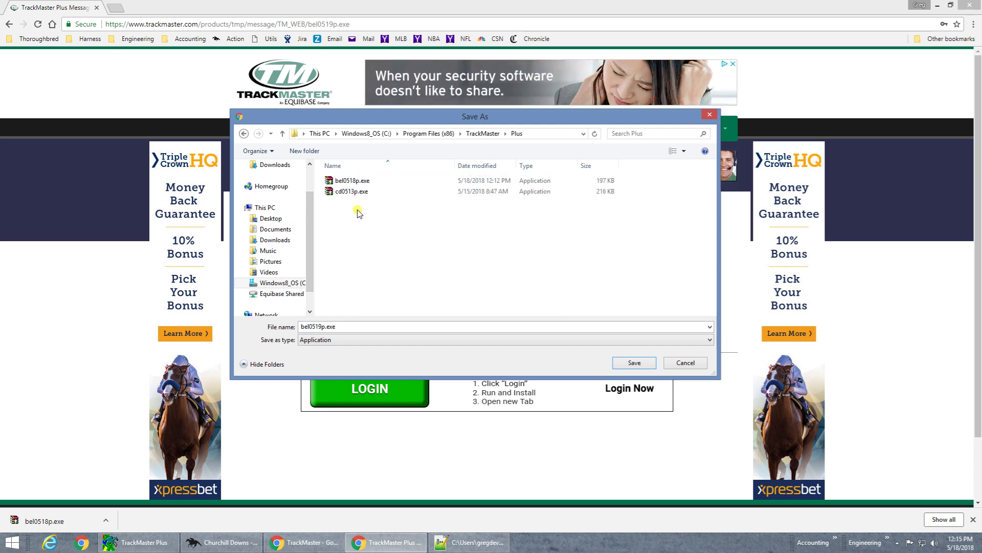
pyautogui.click(632, 363)
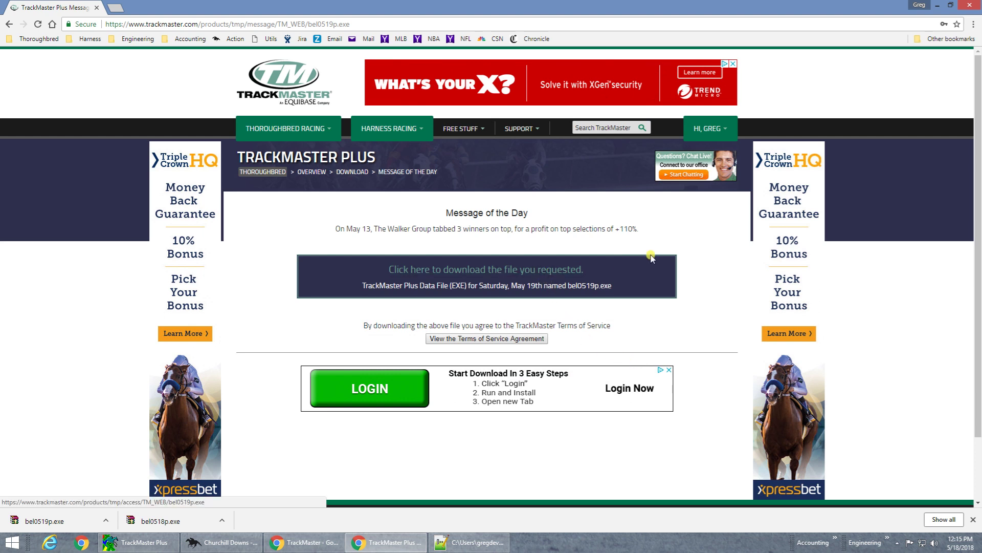
pyautogui.click(154, 546)
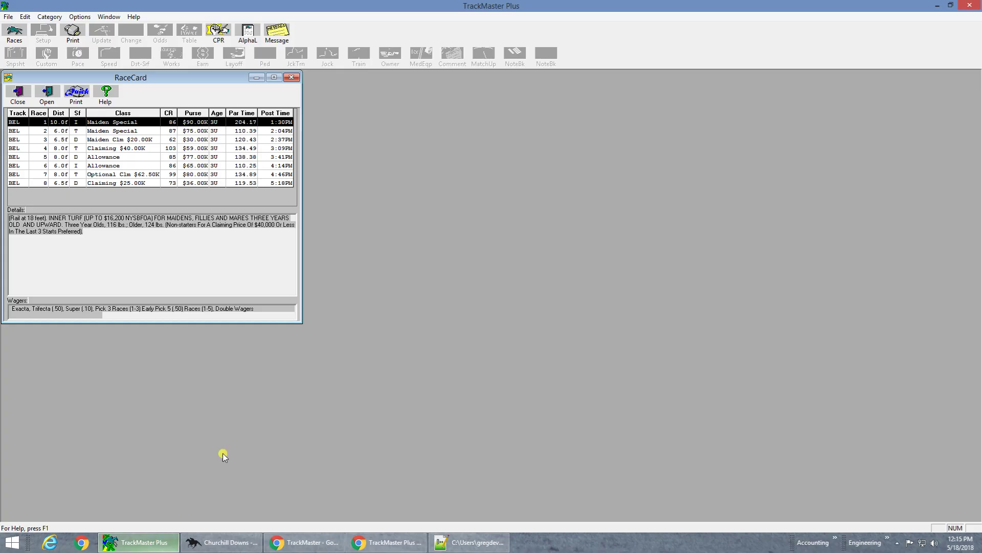
# - Close the open Belmont race card and bring up Change Race Card listing Belmont 05/19/2018
pyautogui.click(28, 100)
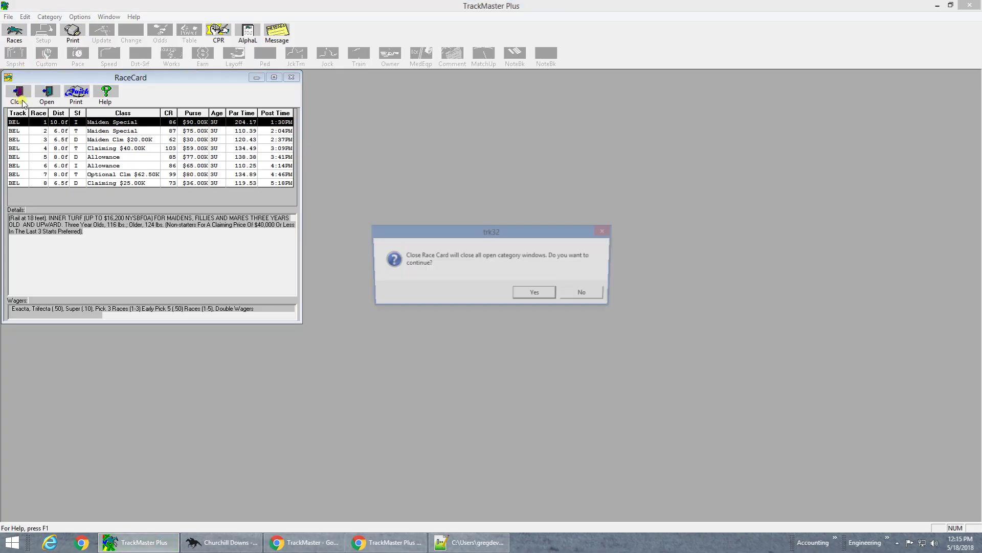
pyautogui.click(518, 294)
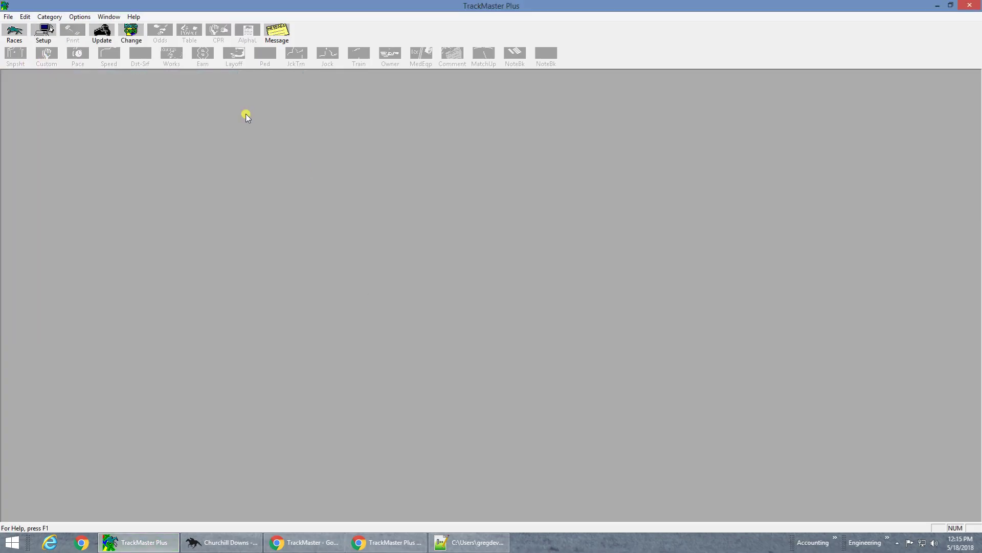
pyautogui.click(130, 31)
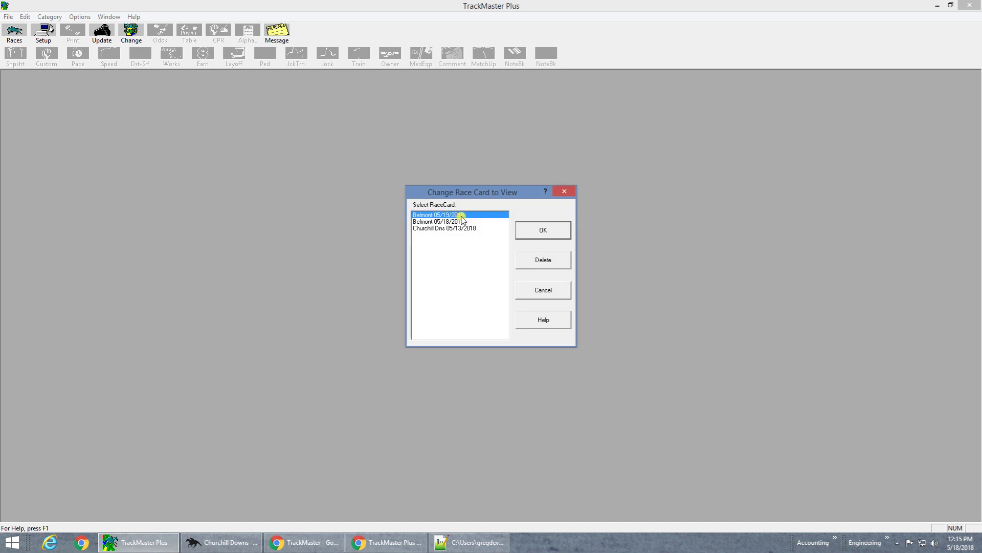